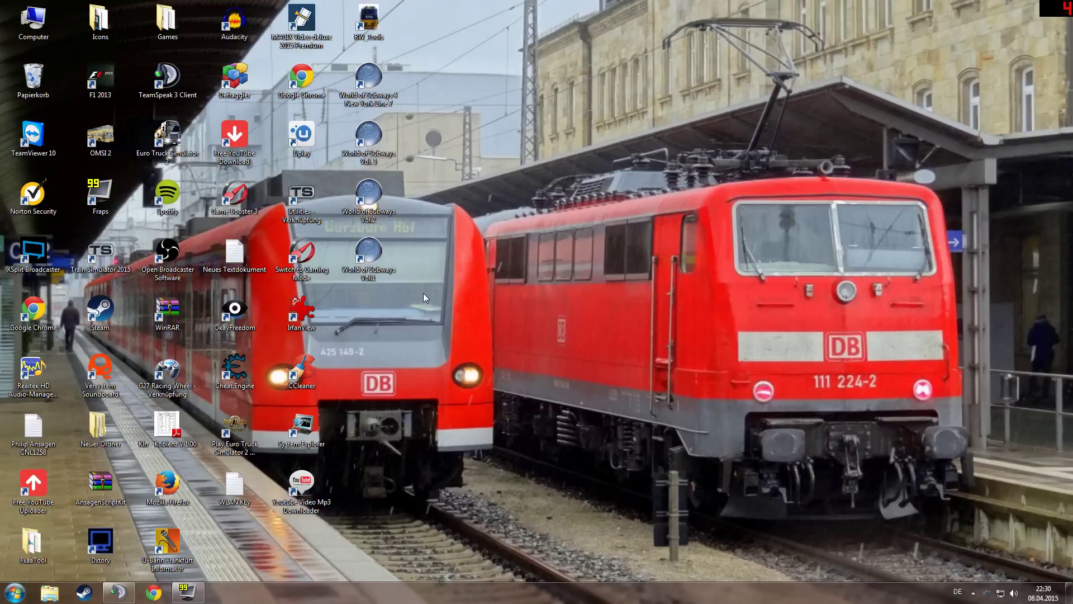
# - Launch the U-Bahn Frankfurt Informator and move its window to the upper middle of the desktop, clear of the icons
pyautogui.doubleClick(175, 547)
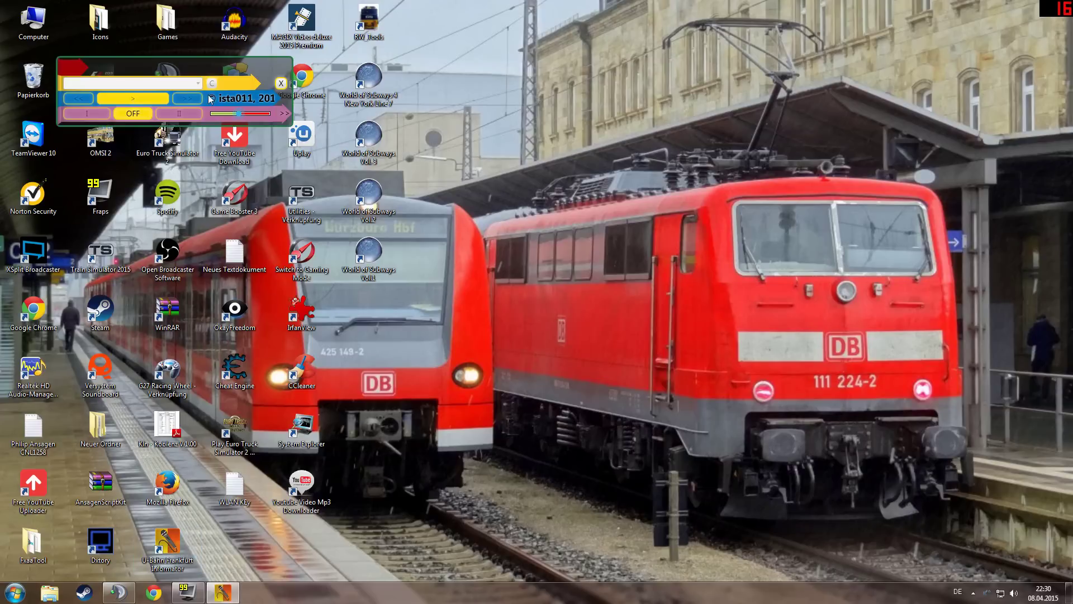
pyautogui.moveTo(211, 72); pyautogui.dragTo(633, 179)
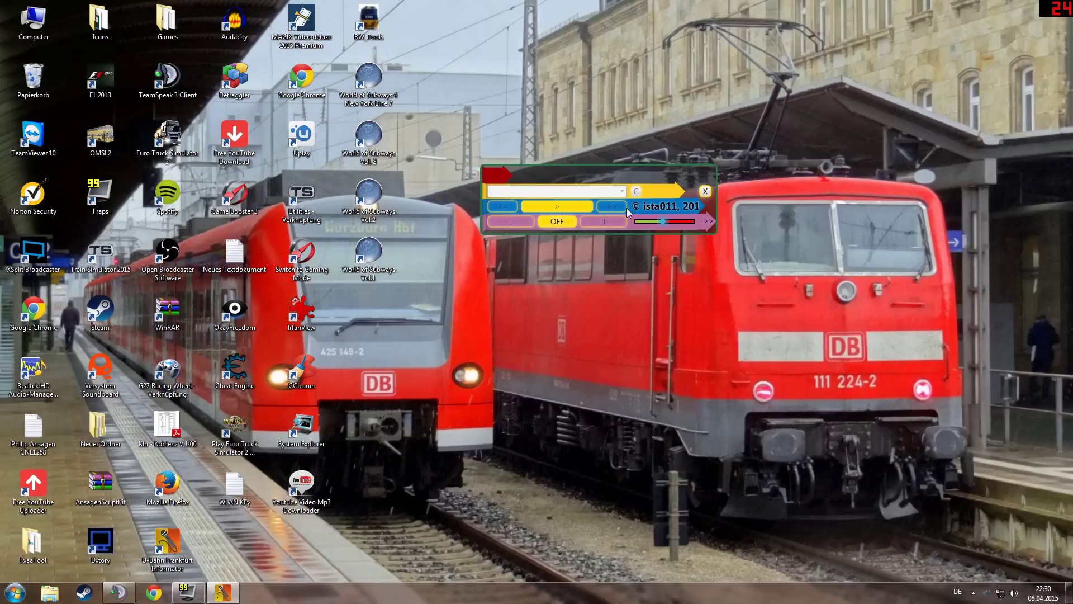
# - Try the volume slider and examine the hotkey assignments in the extended section, closing the section when finished
pyautogui.moveTo(663, 221)
pyautogui.mouseDown()
pyautogui.moveTo(696, 222)
pyautogui.moveTo(664, 223)
pyautogui.mouseUp()
pyautogui.click(708, 223)
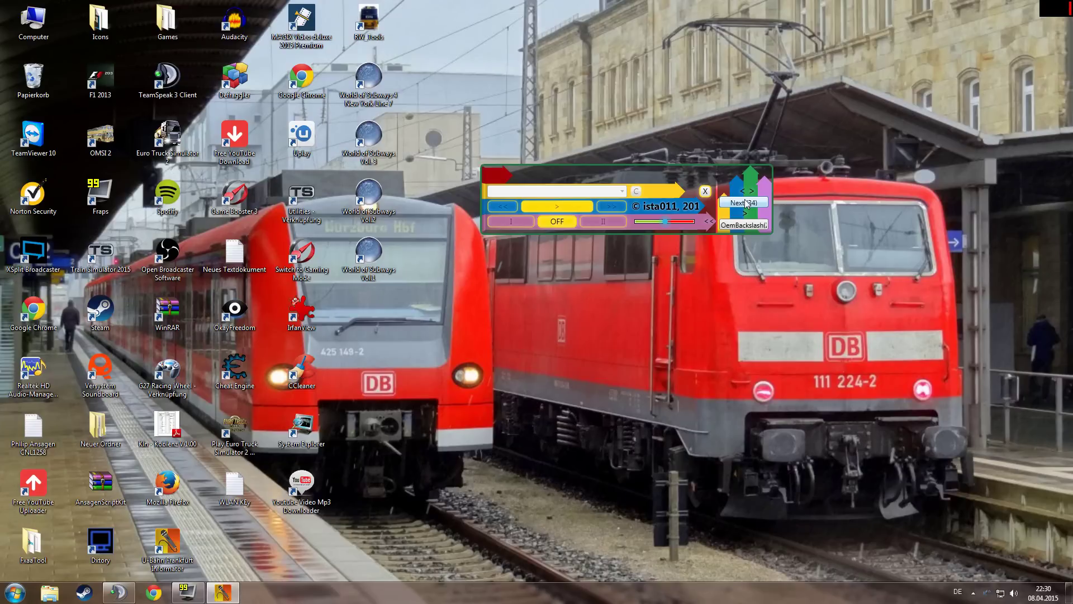
pyautogui.click(747, 204)
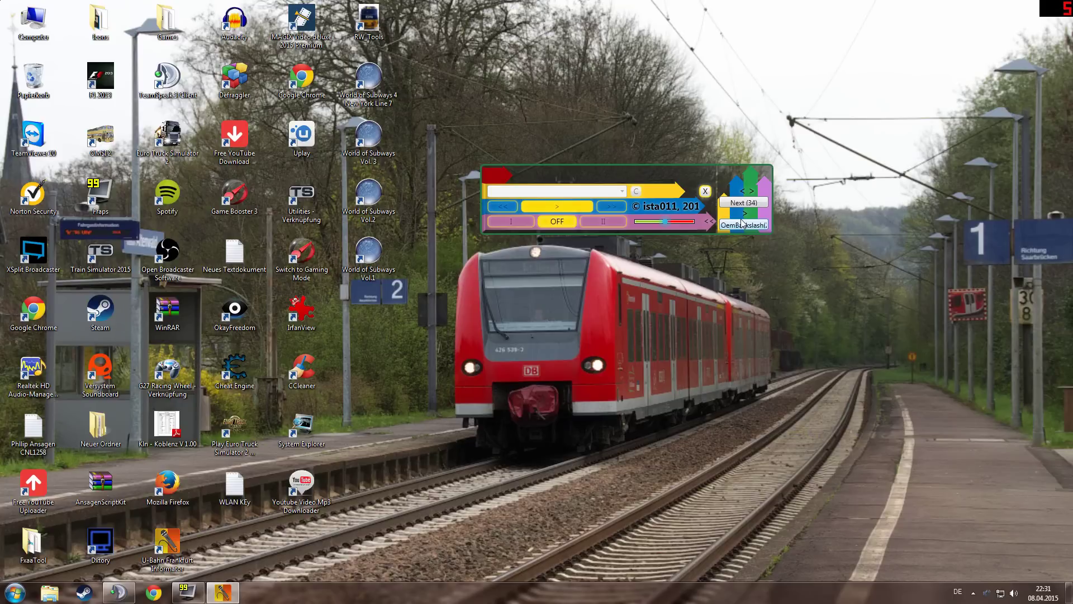
pyautogui.click(708, 223)
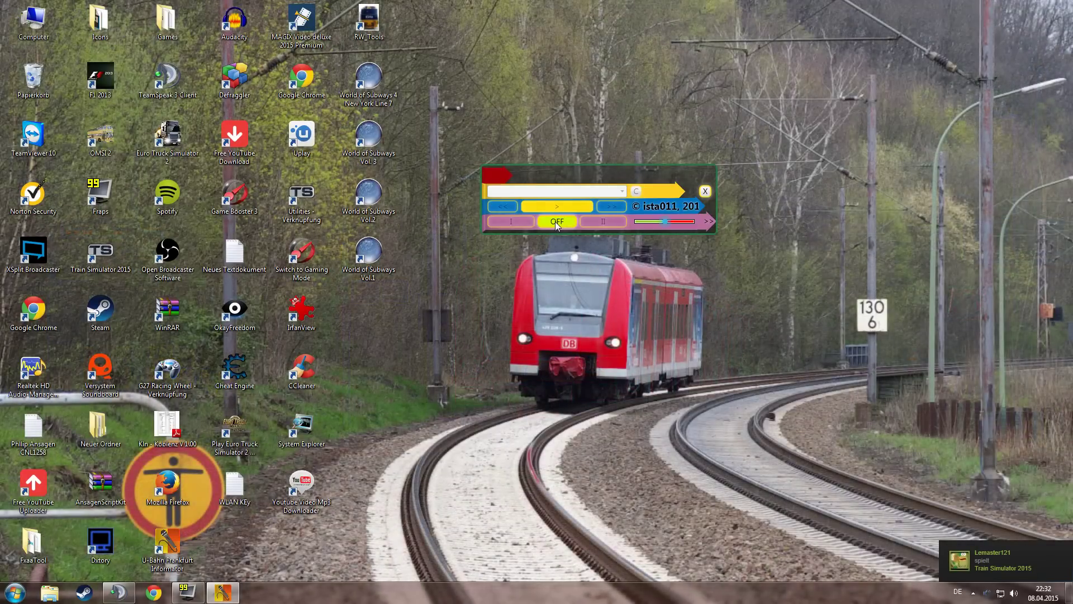
# - Switch the announcer on and load Frankfurt am Main, U-Bahn line U1, with the route Südbahnhof <-> Ginnheim
pyautogui.click(555, 222)
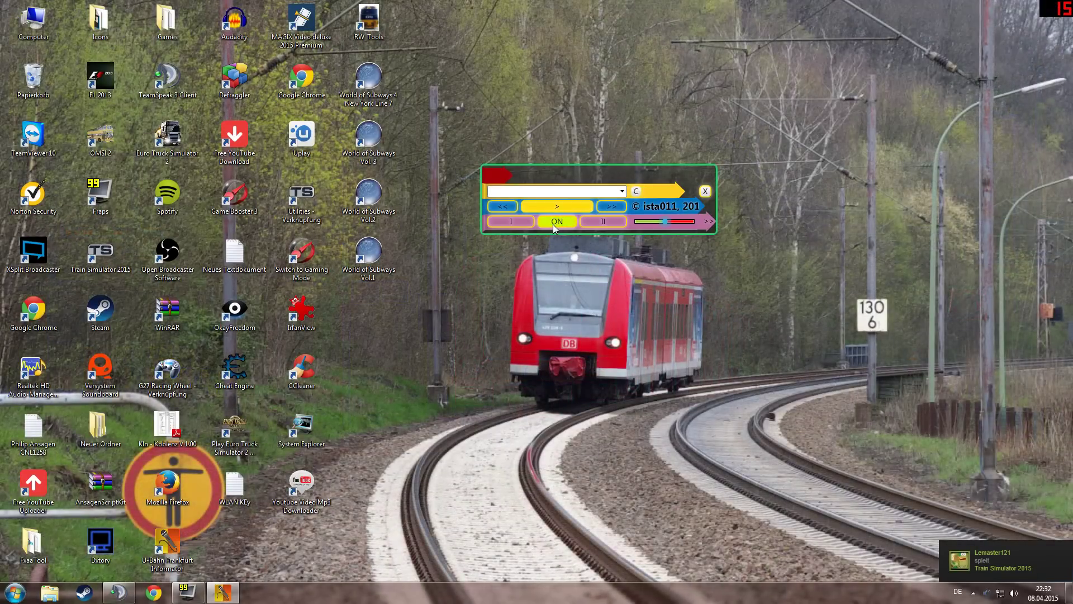
pyautogui.click(565, 191)
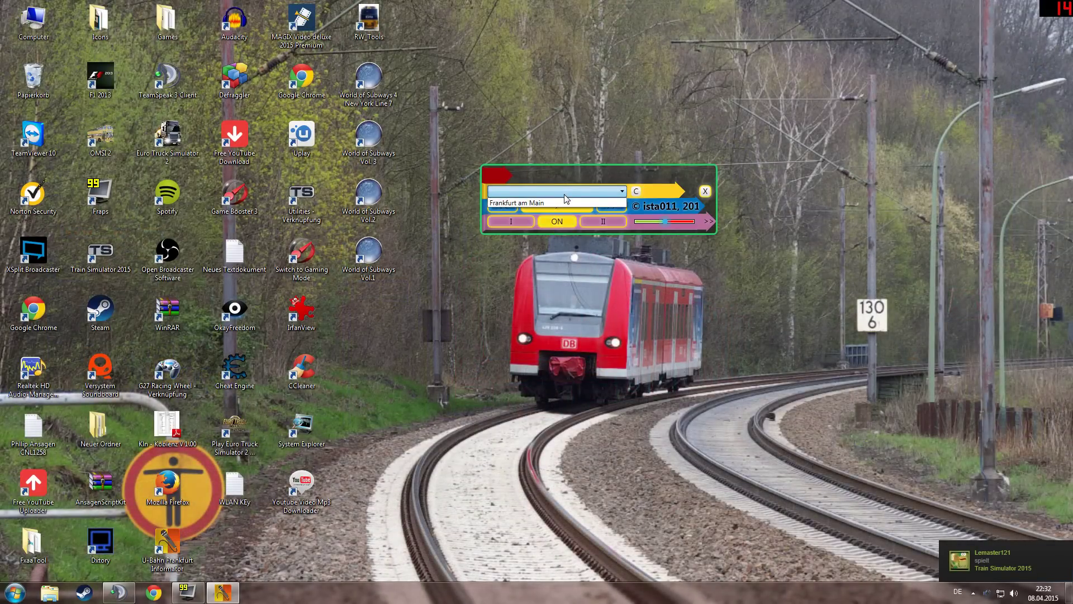
pyautogui.click(561, 200)
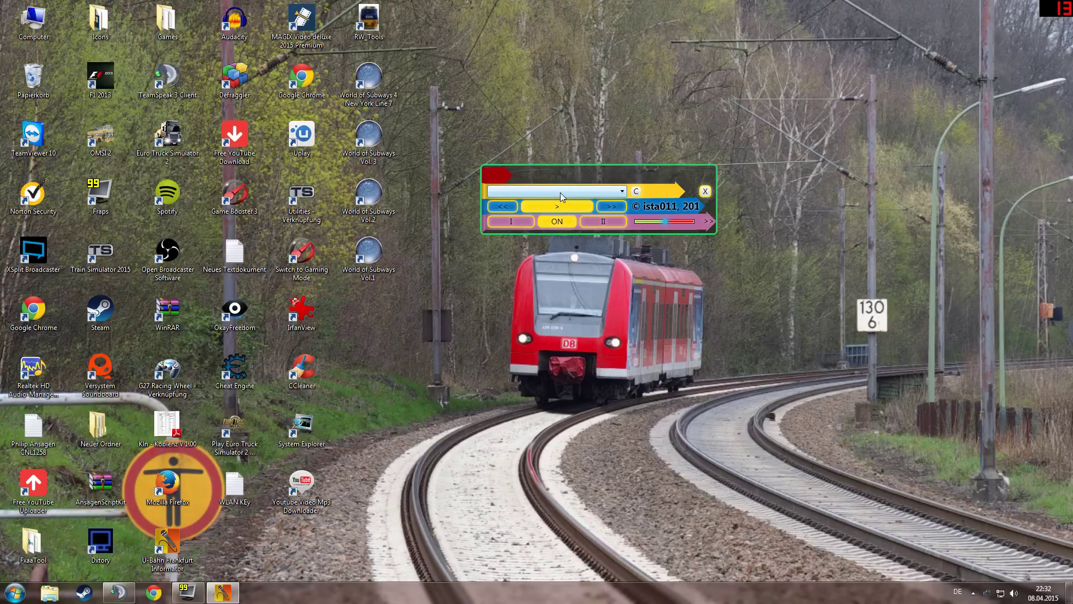
pyautogui.click(560, 193)
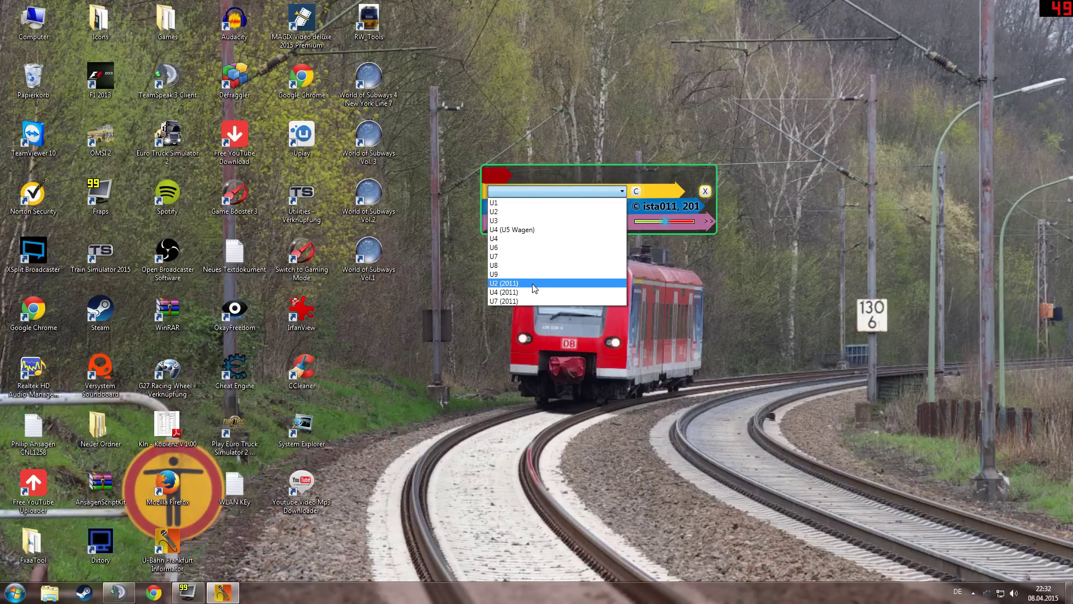
pyautogui.click(546, 207)
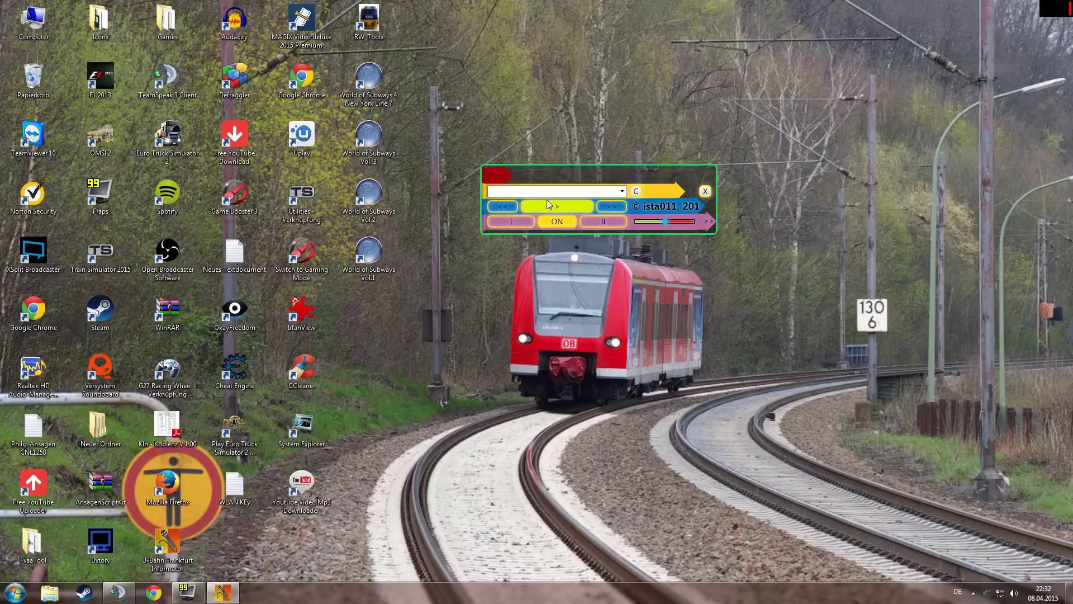
pyautogui.click(554, 193)
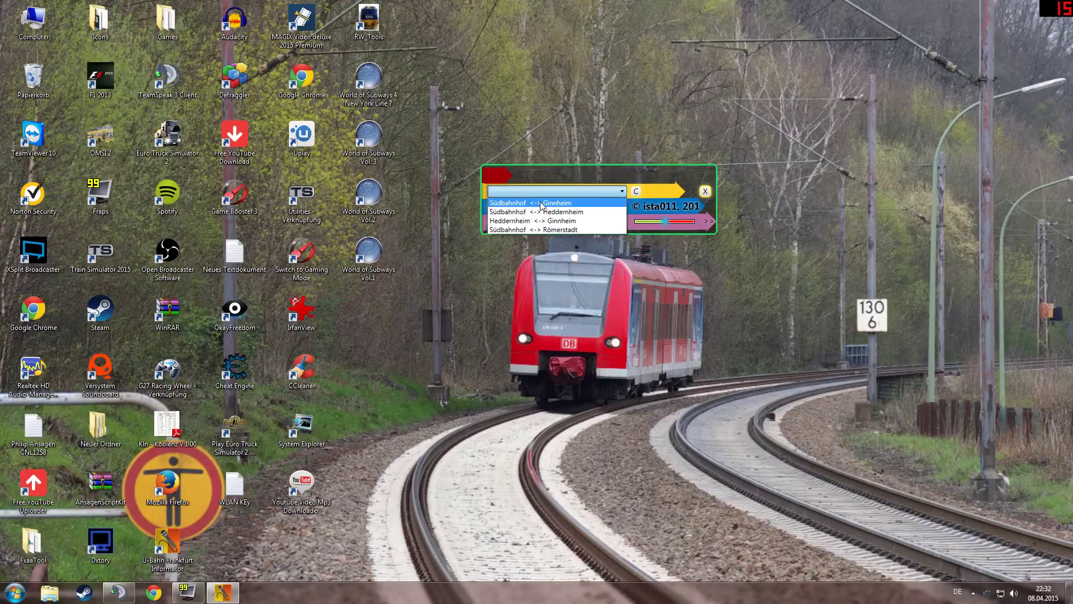
pyautogui.click(541, 203)
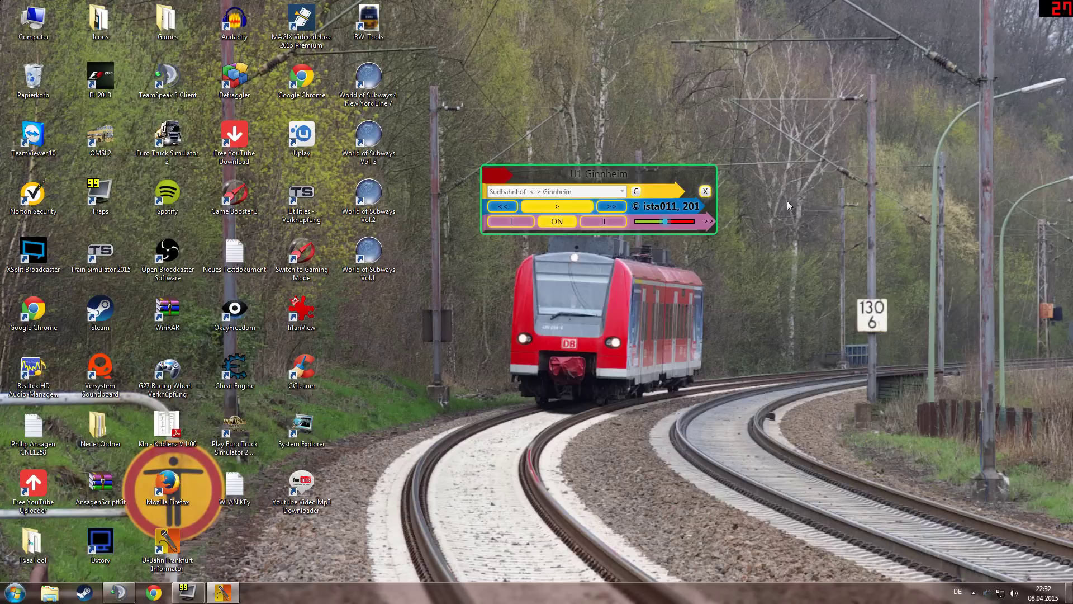
# - Expand the hotkey section and toggle the U1 destination using the assigned hotkey
pyautogui.moveTo(729, 212)
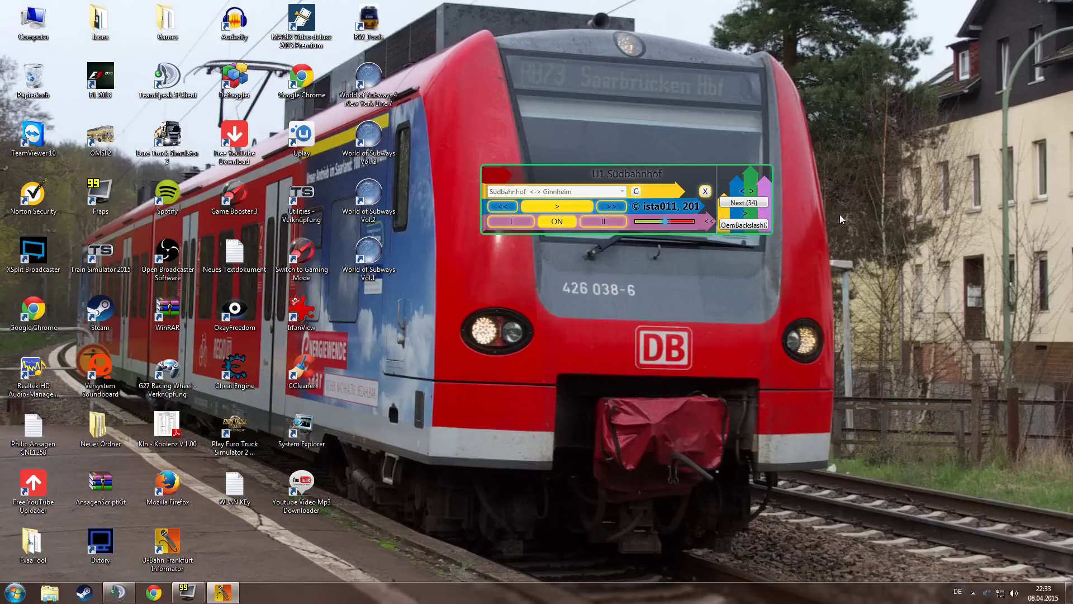
pyautogui.press('less')
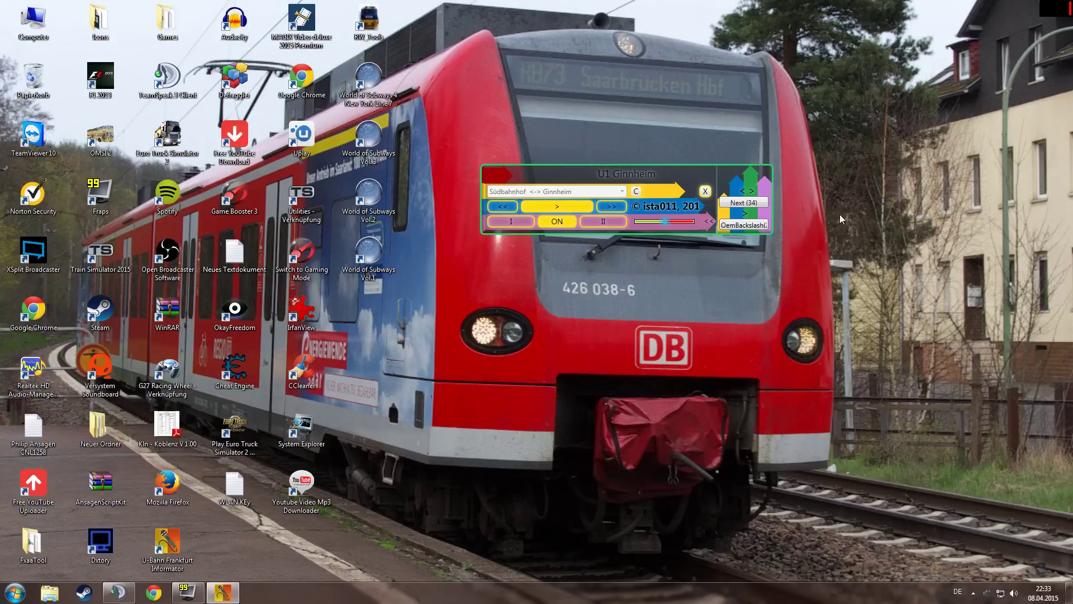
pyautogui.press('less')
# - Switch the travel direction to U1 Ginnheim, over to U1 Südbahnhof, and back to U1 Ginnheim
pyautogui.click(506, 223)
pyautogui.click(506, 222)
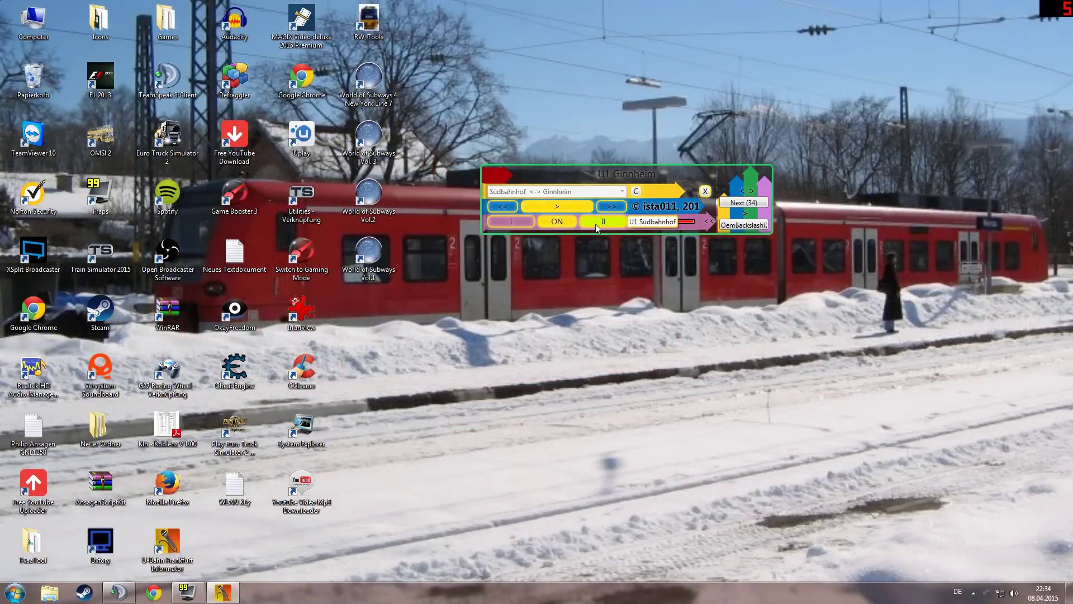
pyautogui.click(595, 223)
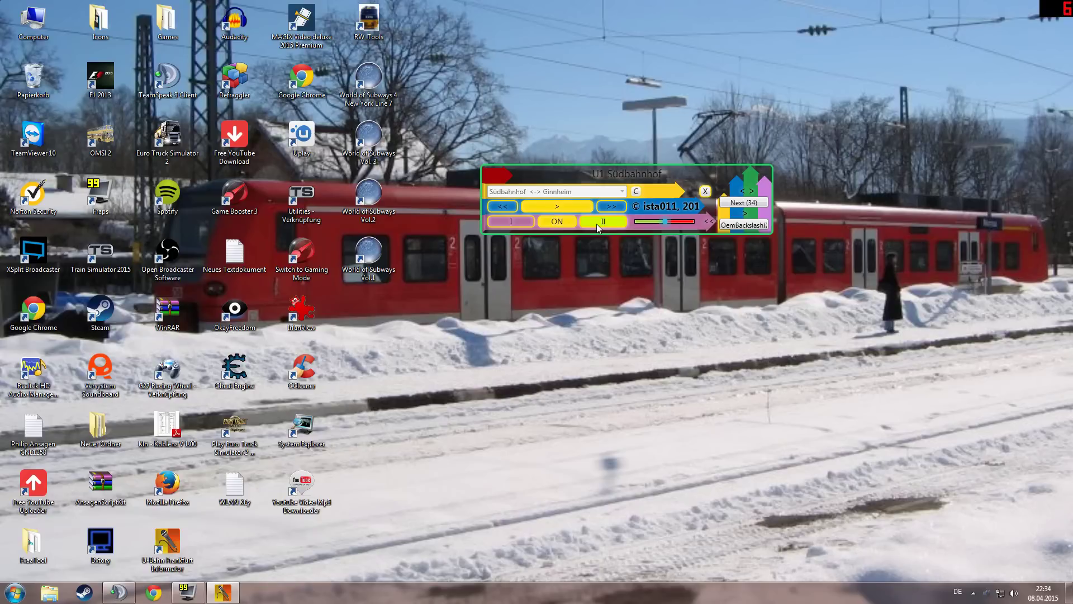
pyautogui.click(505, 223)
# - Step backwards through the U1 stops, including Eschenheimer Tor
pyautogui.click(505, 209)
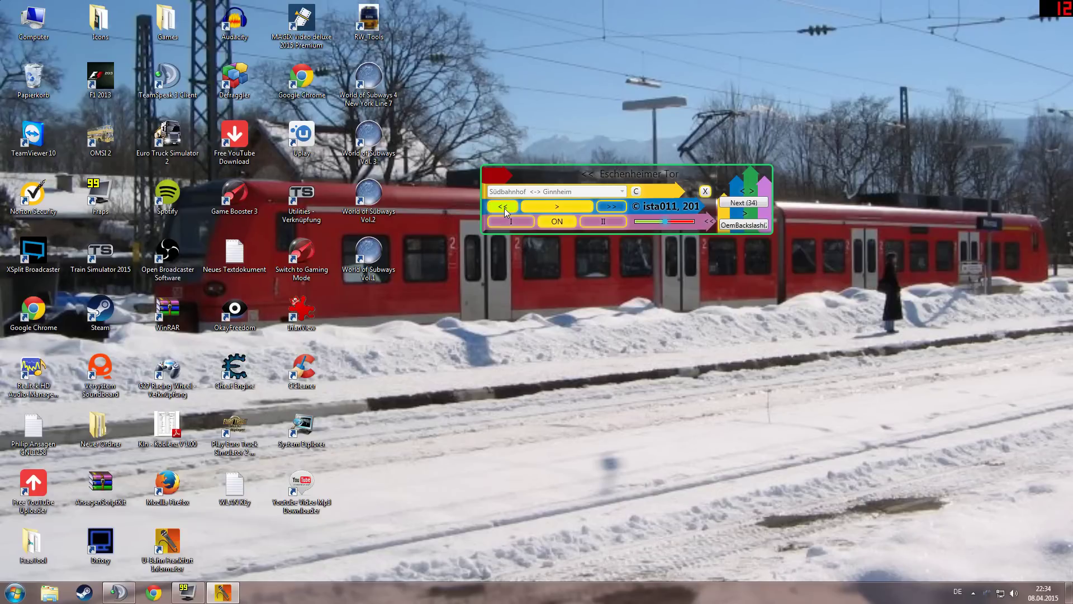
pyautogui.click(505, 209)
pyautogui.click(505, 209)
pyautogui.click(505, 209)
pyautogui.click(505, 209)
# - Step forwards through the U1 stops past Willy-Brandt-Platz and Dornbusch
pyautogui.click(610, 208)
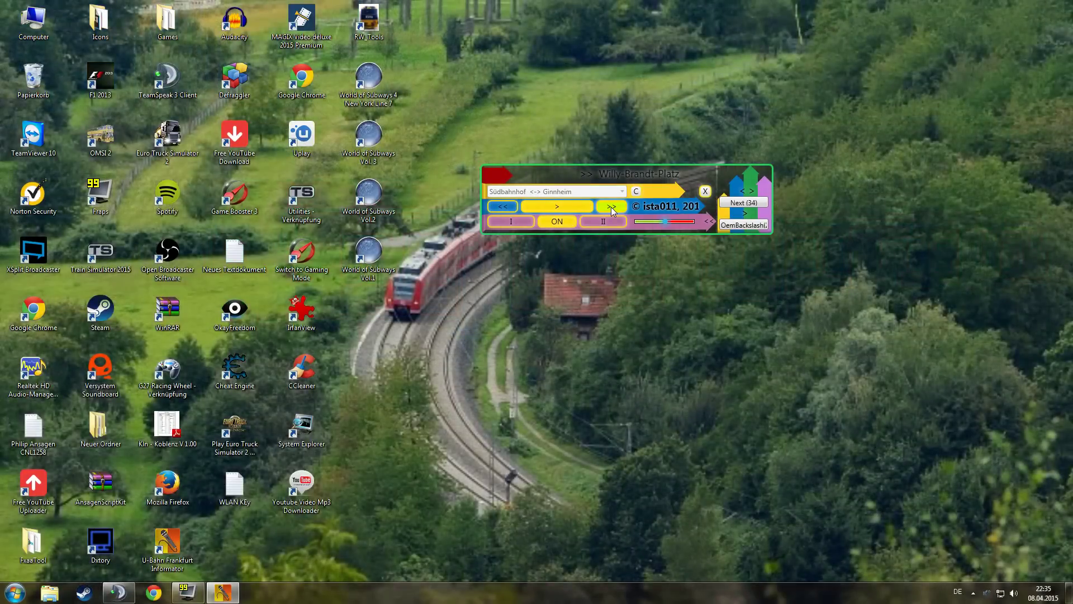
pyautogui.click(611, 208)
pyautogui.click(611, 207)
pyautogui.click(611, 208)
pyautogui.click(611, 208)
pyautogui.click(612, 208)
pyautogui.click(612, 208)
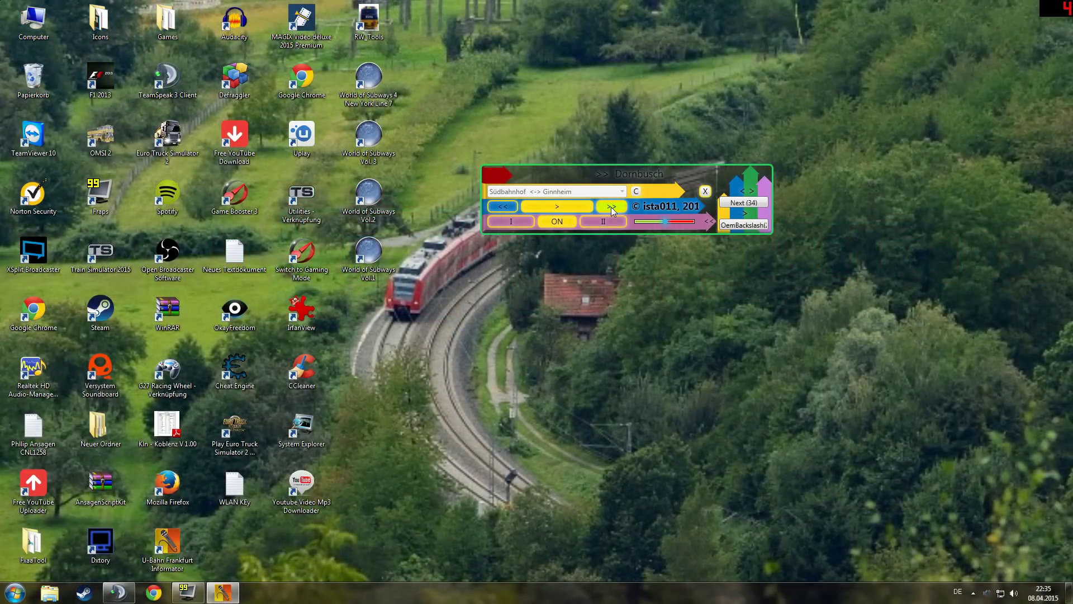
pyautogui.click(612, 208)
# - Step back through the stops to the U1 Südbahnhof destination entry
pyautogui.click(501, 207)
pyautogui.click(501, 207)
pyautogui.click(501, 207)
pyautogui.click(500, 207)
pyautogui.click(500, 207)
pyautogui.click(500, 207)
pyautogui.click(500, 206)
pyautogui.click(500, 206)
pyautogui.click(500, 206)
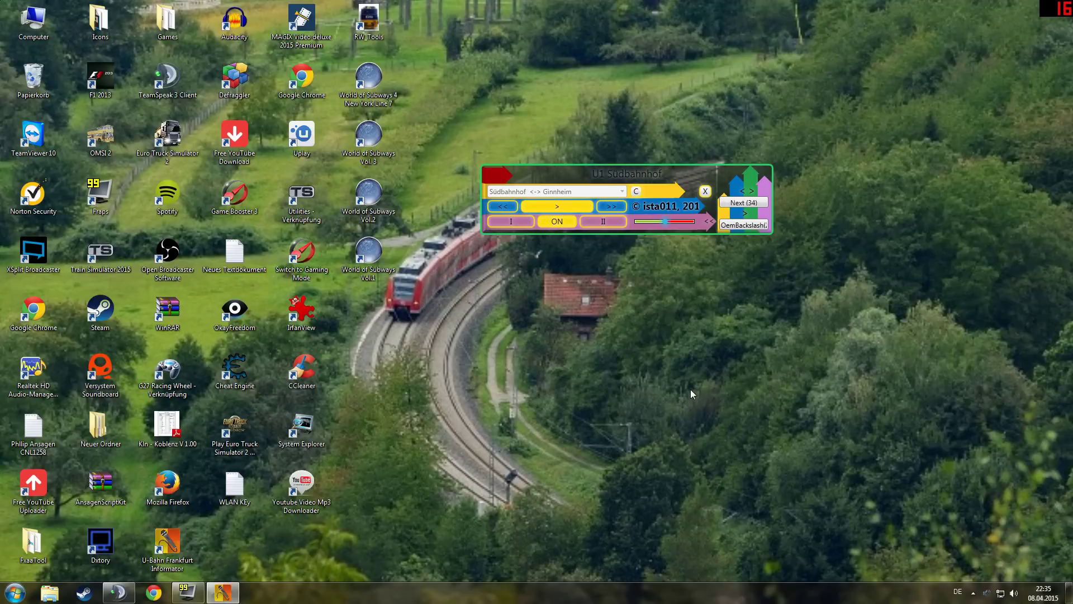
# - Collapse and reopen the hotkey section, and play the U1 Südbahnhof announcement
pyautogui.click(706, 222)
pyautogui.click(707, 223)
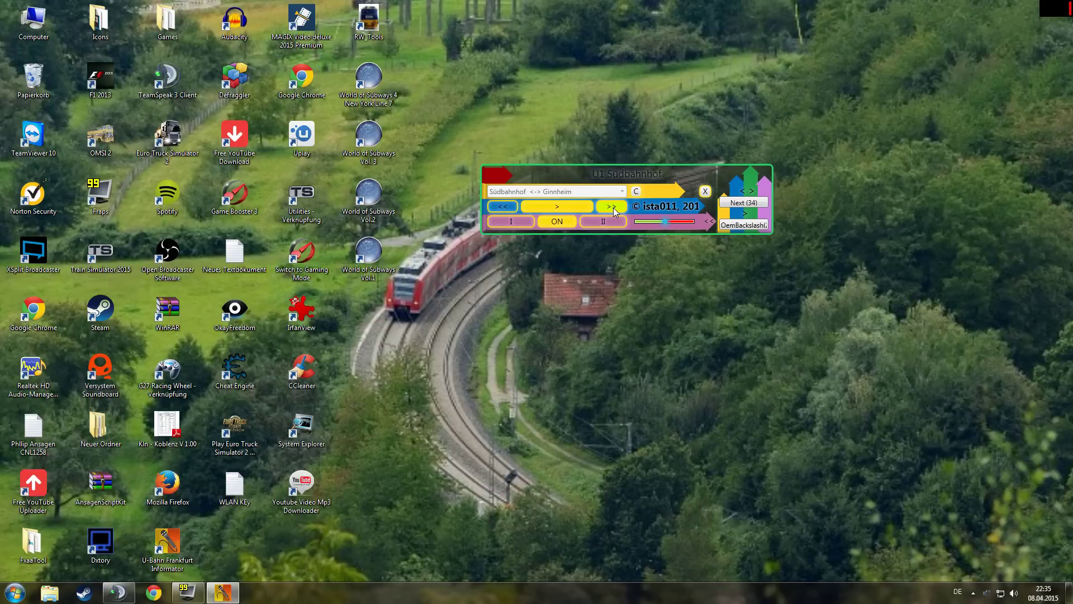
pyautogui.click(558, 210)
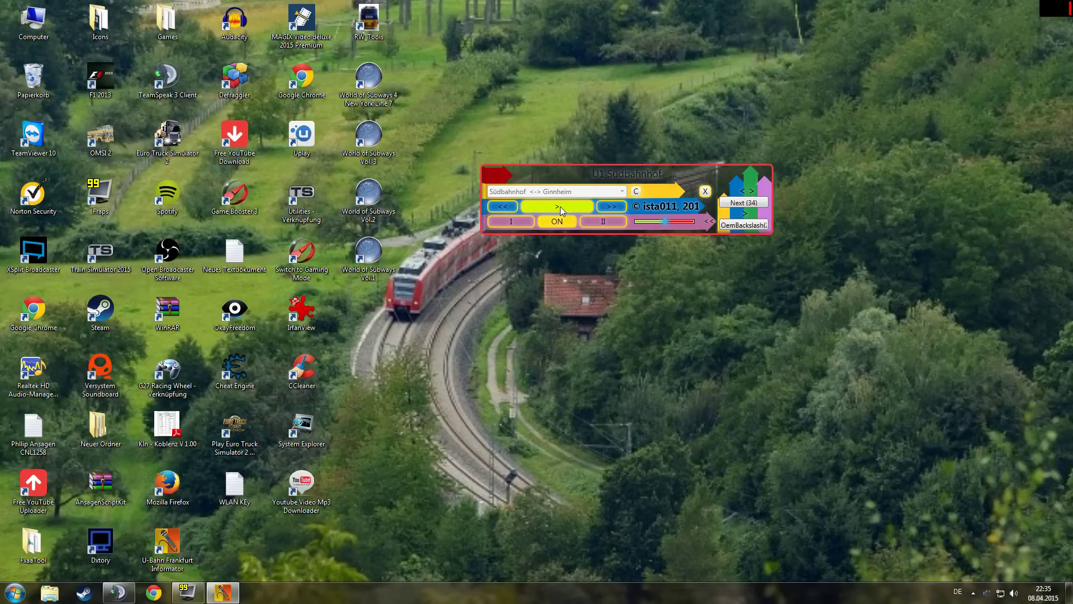
# - Restart the announcer to reset it and load U-Bahn line U2 with the route Südbahnhof <-> Gonzenheim
pyautogui.click(557, 222)
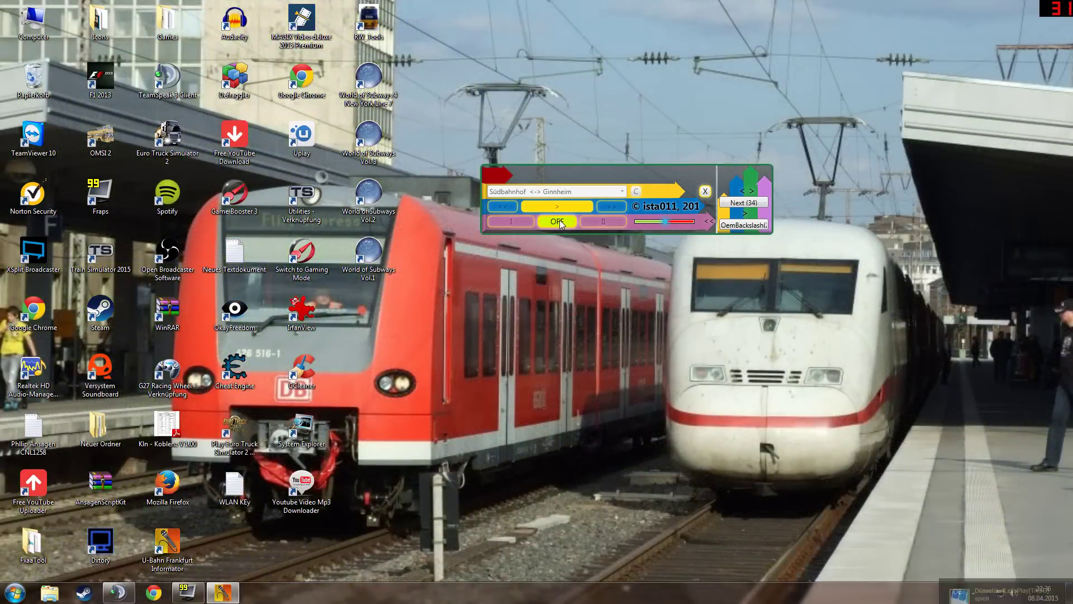
pyautogui.click(559, 220)
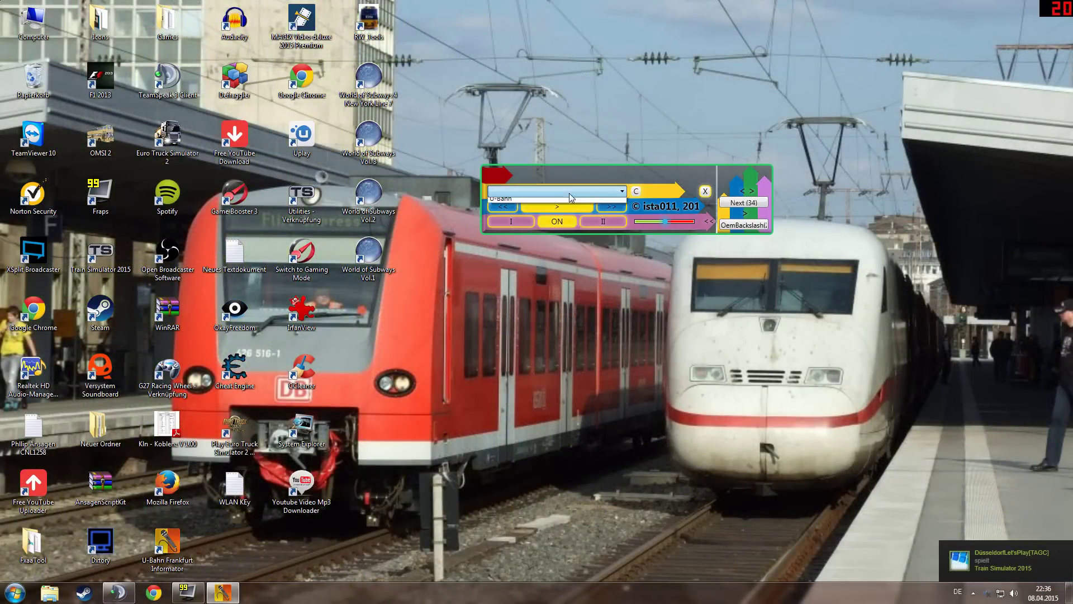
pyautogui.click(568, 193)
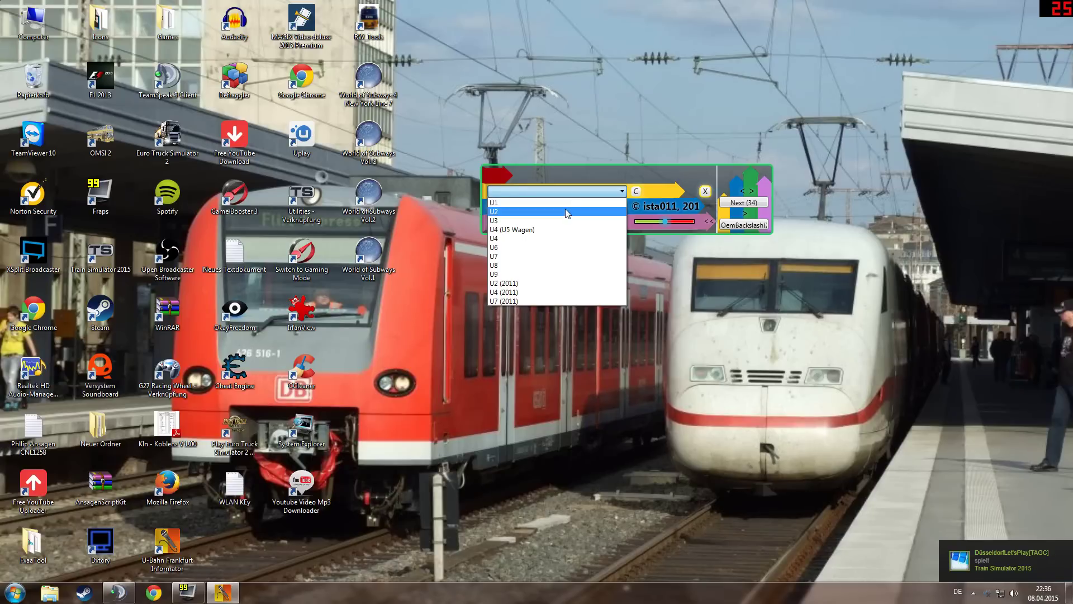
pyautogui.click(565, 211)
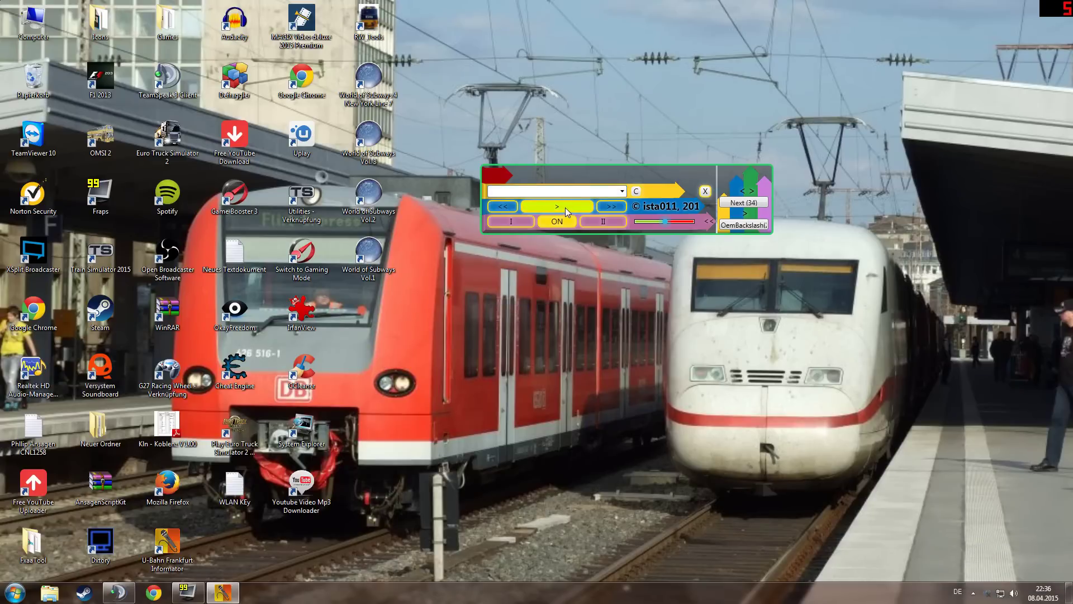
pyautogui.click(564, 195)
pyautogui.click(565, 206)
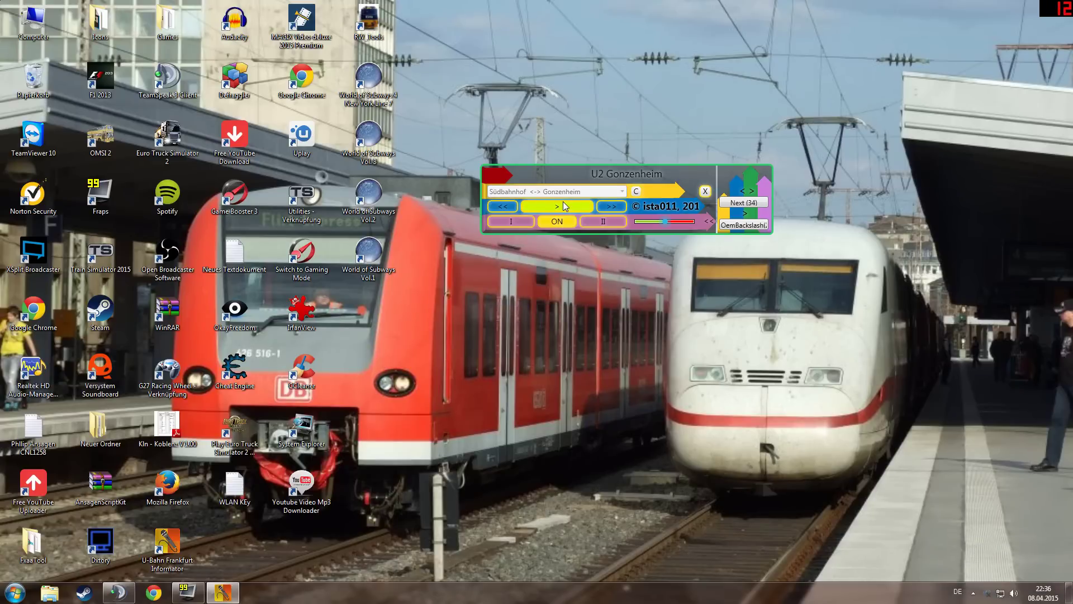
# - Play the U2 Gonzenheim announcement and switch to the second travel direction
pyautogui.click(565, 206)
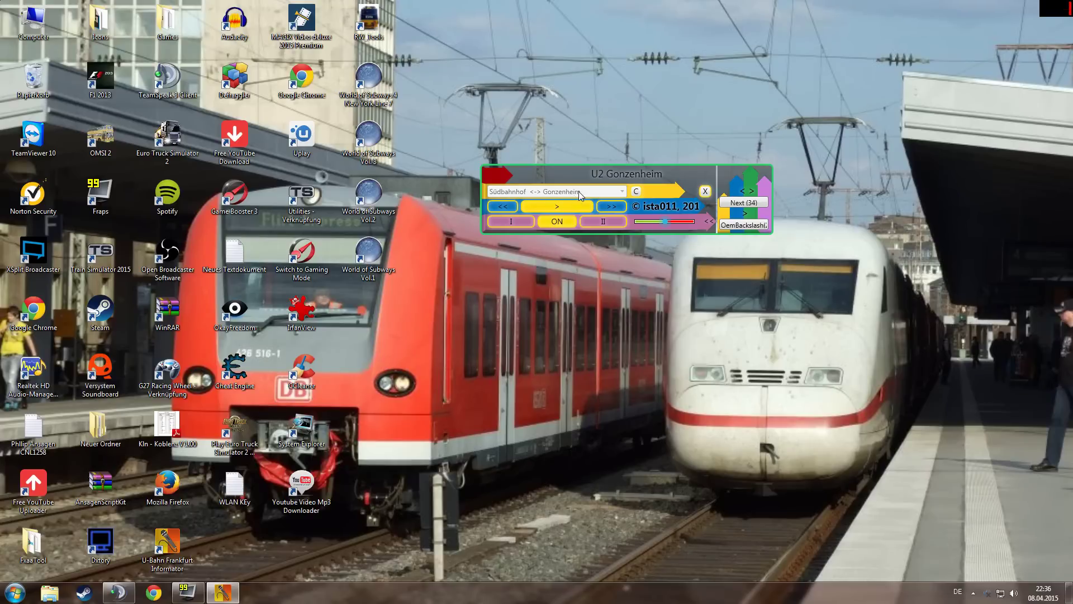
pyautogui.click(607, 224)
# - Clear the loaded route and load Frankfurt am Main line U1 with the route Südbahnhof <-> Ginnheim
pyautogui.click(638, 192)
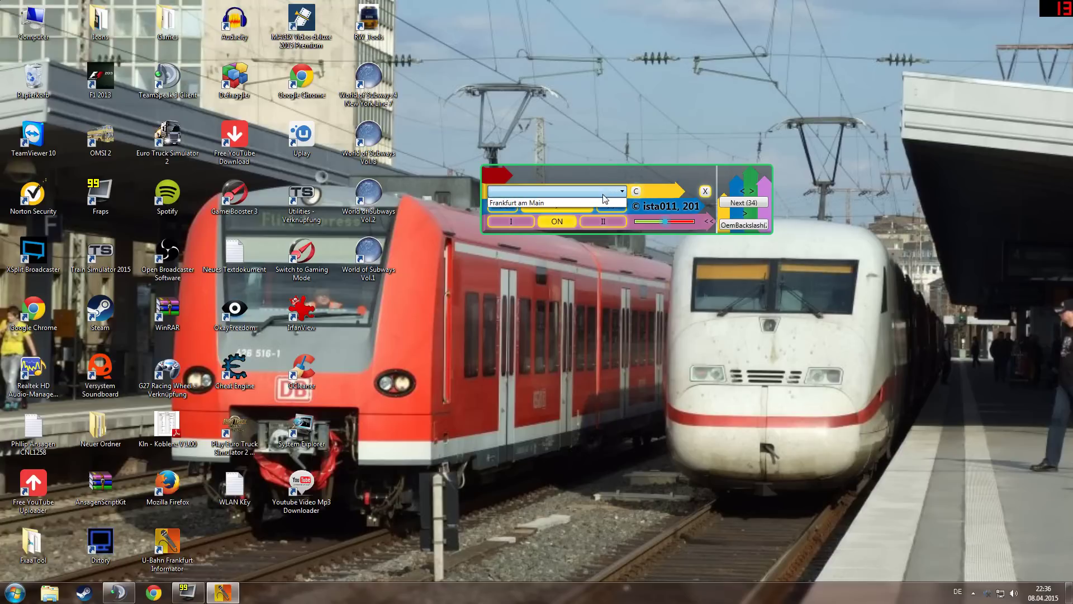
pyautogui.click(572, 193)
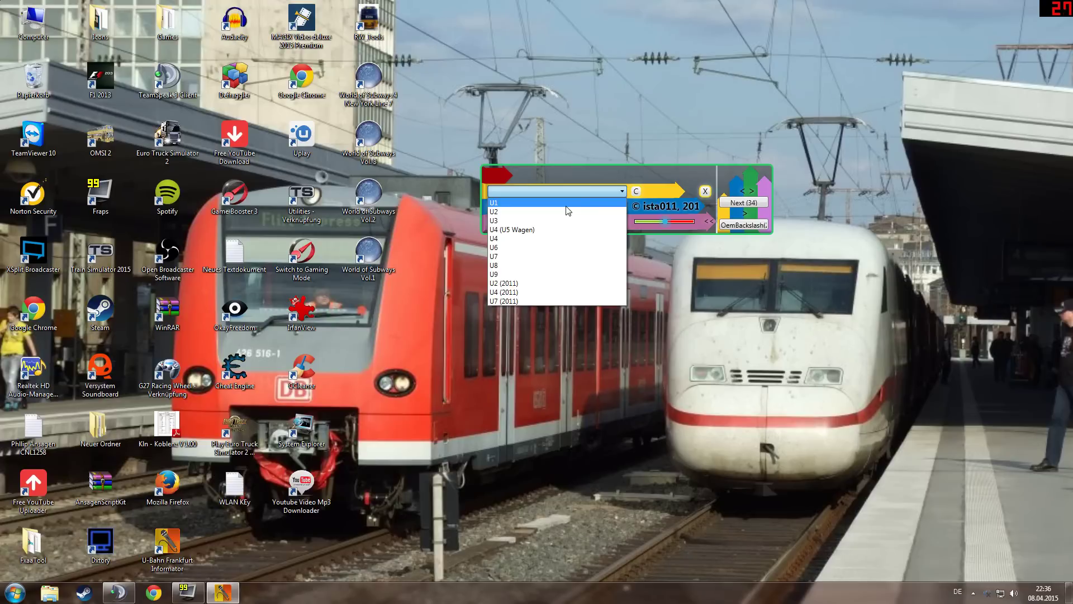
pyautogui.click(568, 212)
pyautogui.click(565, 192)
pyautogui.click(565, 205)
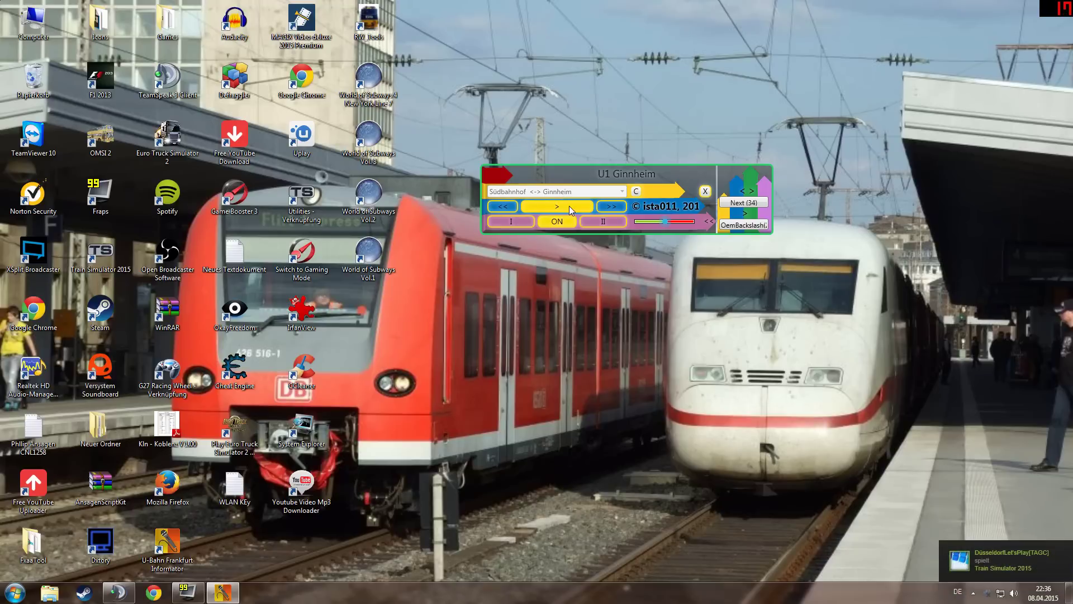
# - Clear the U1 route and load line U4 with the route Enkheim <-> Bockenheimer Warte
pyautogui.click(636, 192)
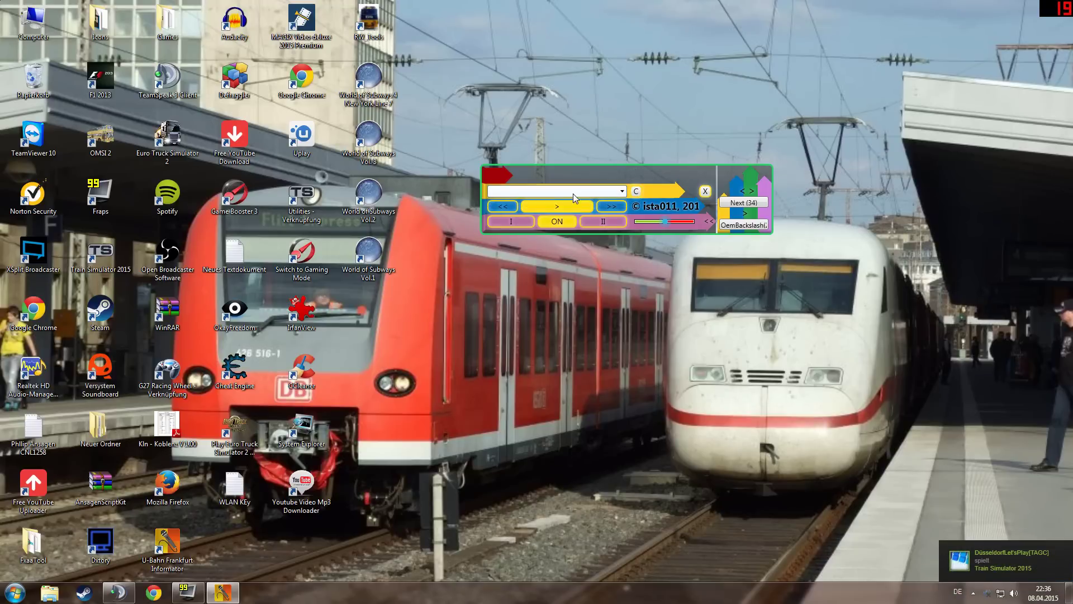
pyautogui.click(576, 196)
pyautogui.click(575, 198)
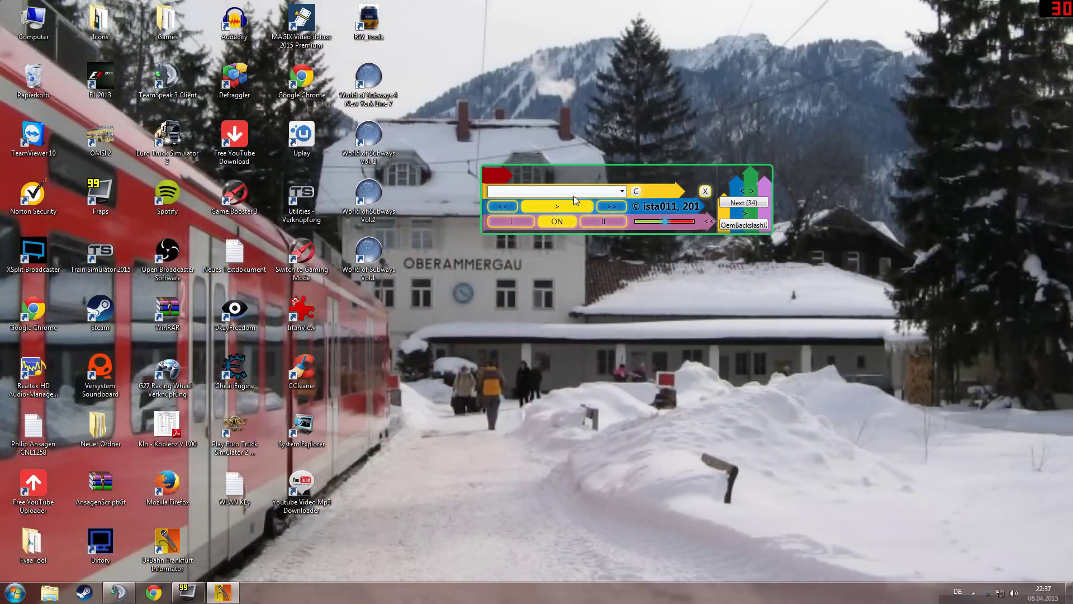
pyautogui.click(575, 193)
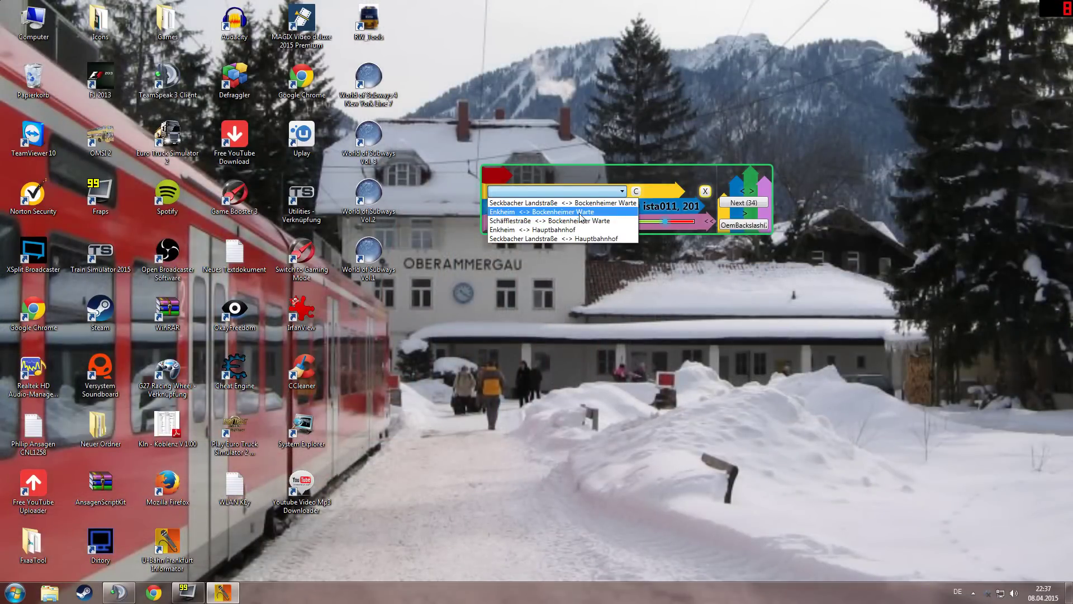
pyautogui.click(581, 212)
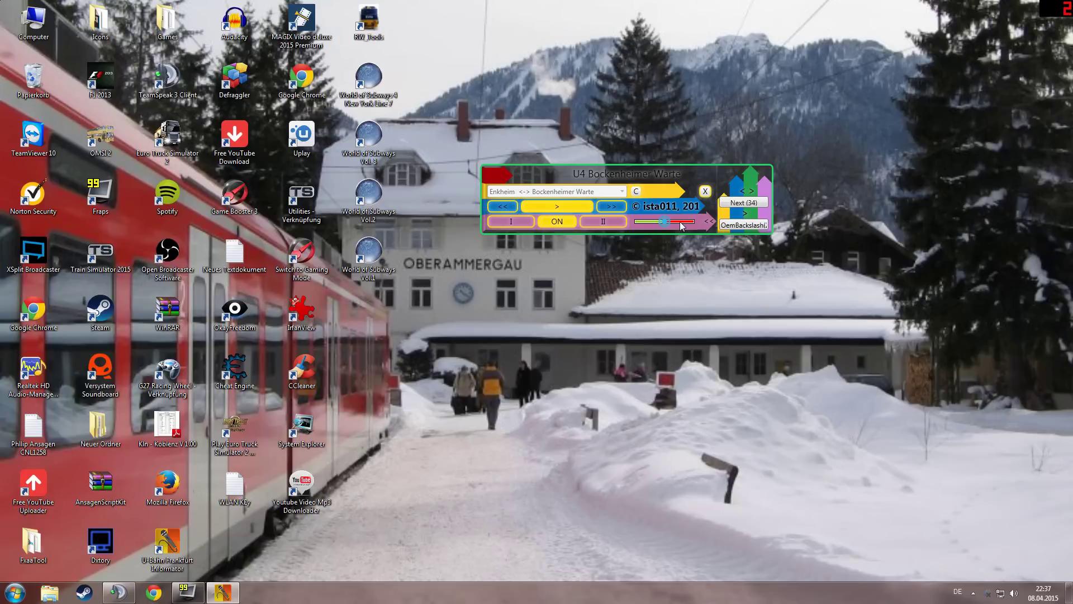
# - Collapse the hotkey section and close the announcement program
pyautogui.click(708, 222)
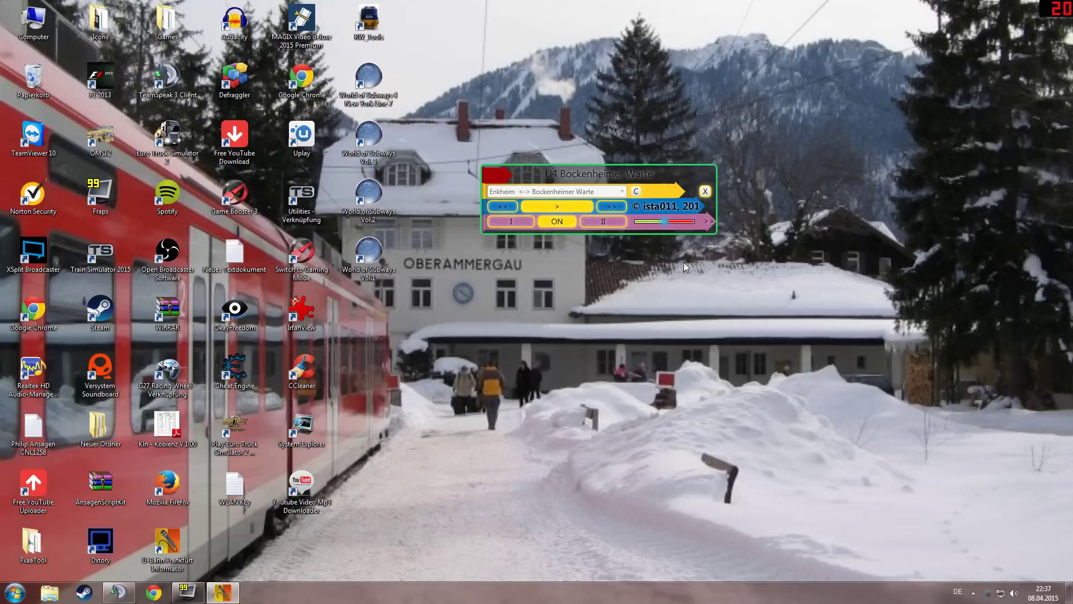
pyautogui.click(705, 192)
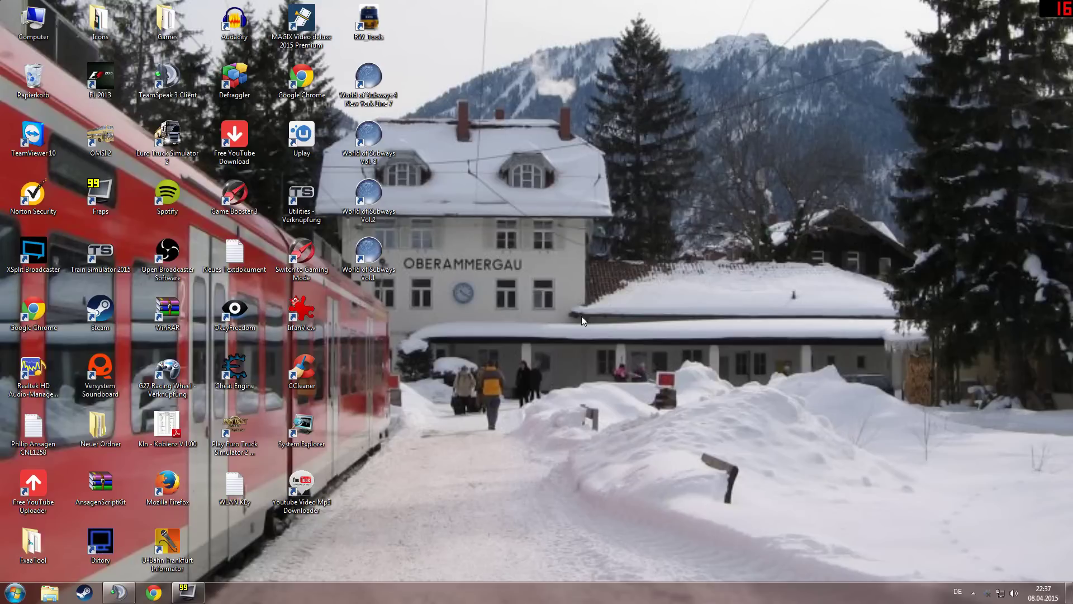